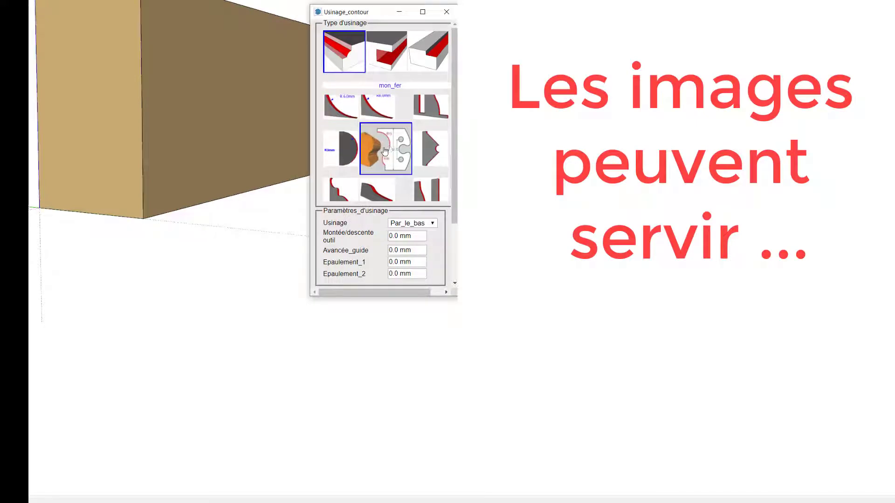
Run the contour machining on the lower edge of the block's side face with the mon_fer cutter profile.
{"action": "right_click", "coordinate": [220, 176]}
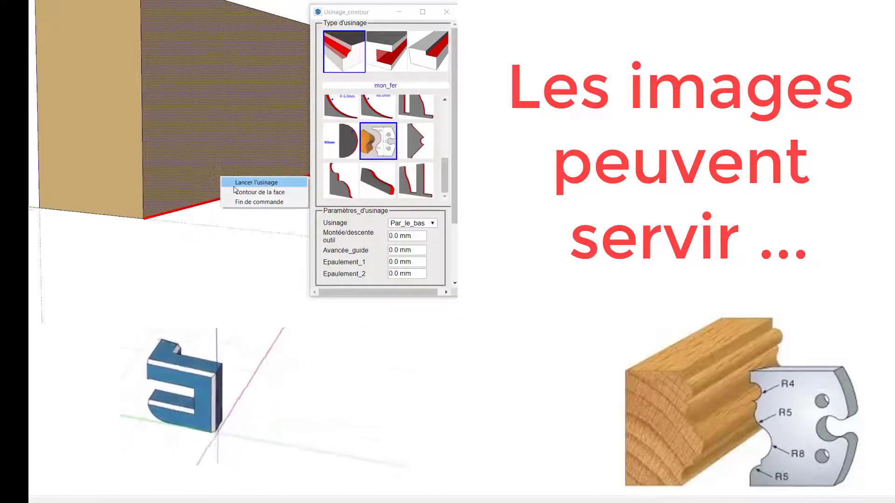
{"action": "left_click", "coordinate": [234, 186]}
{"action": "middle_click_drag", "start_coordinate": [196, 182], "coordinate": [232, 76]}
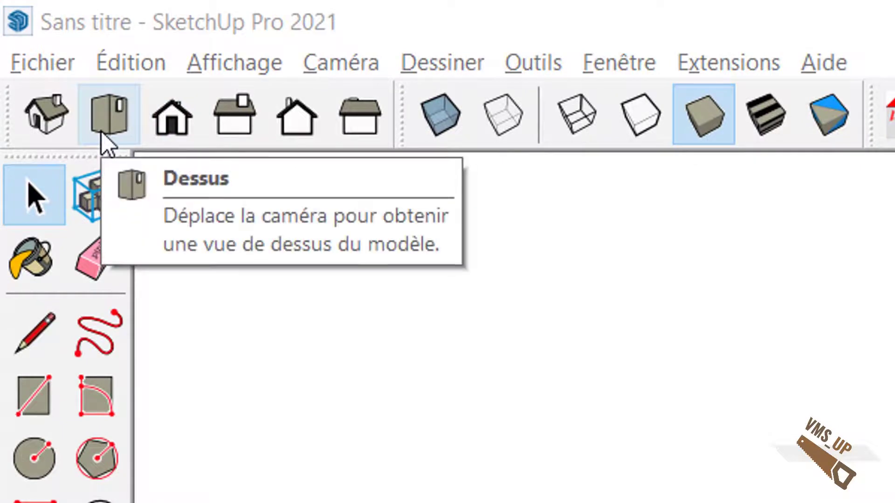
Import PR_mon_fer.png as an image, anchor its corner at the origin and enlarge it in the top view.
{"action": "left_click", "coordinate": [45, 65]}
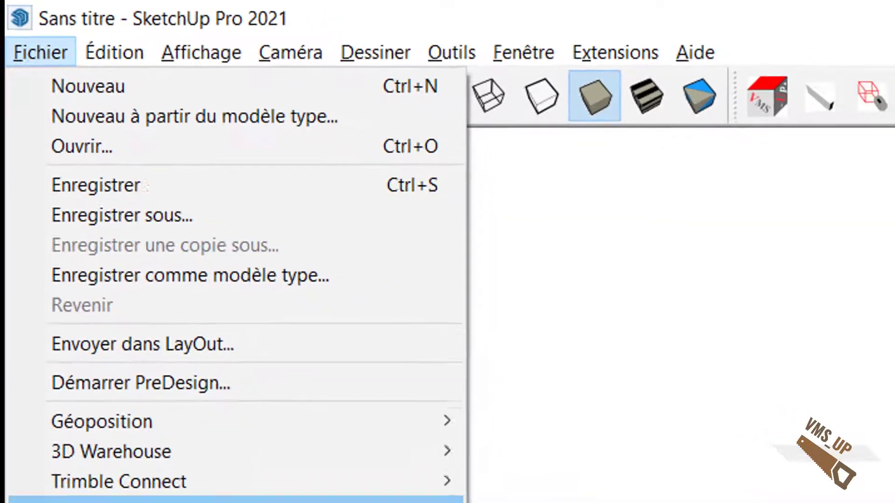
{"action": "left_click", "coordinate": [118, 502]}
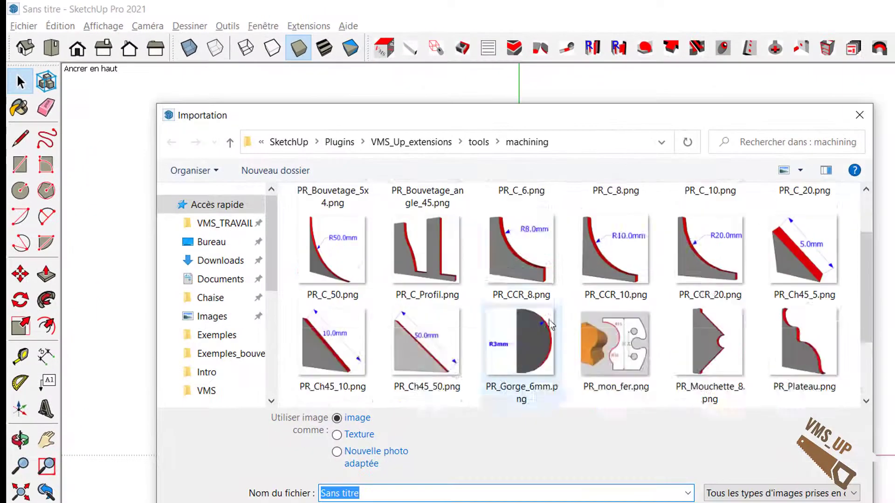
{"action": "scroll", "coordinate": [595, 281], "scroll_direction": "down", "scroll_amount": 2}
{"action": "double_click", "coordinate": [612, 256]}
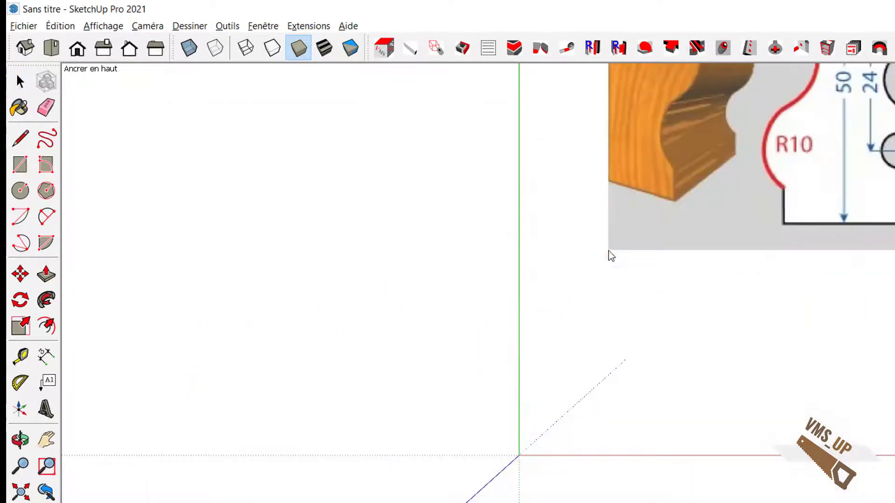
{"action": "left_click", "coordinate": [519, 454]}
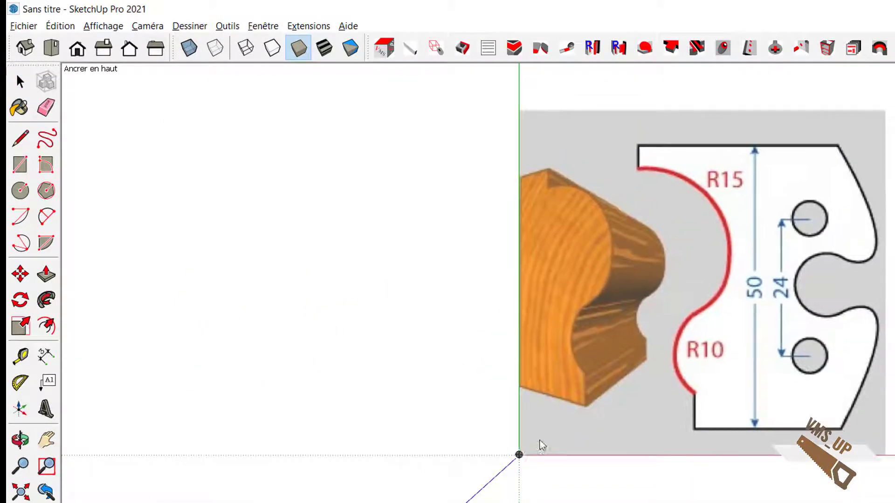
{"action": "left_click", "coordinate": [894, 100]}
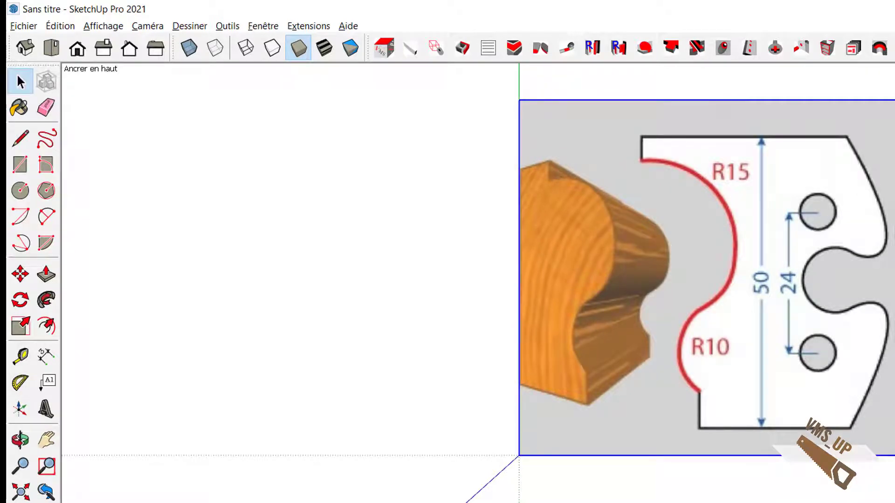
Measure the image's 50 dimension with the Tape Measure and resize the whole model so that distance equals 50 mm.
{"action": "left_click", "coordinate": [21, 356]}
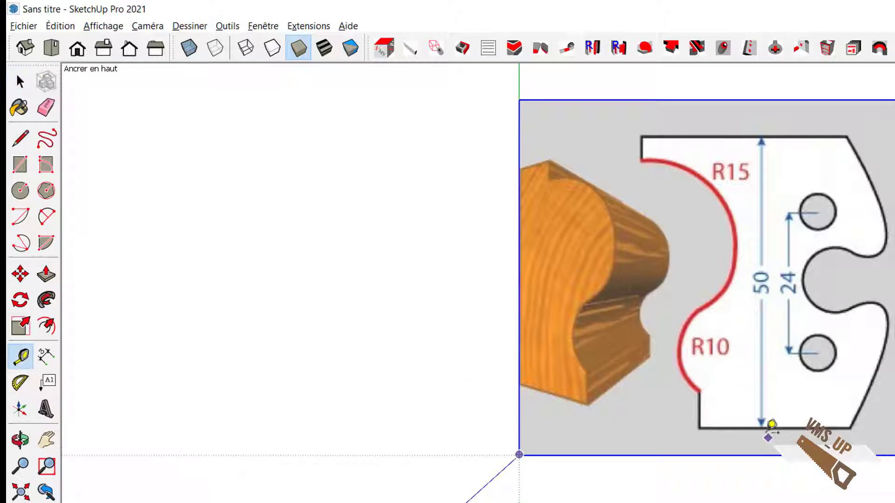
{"action": "left_click", "coordinate": [766, 425]}
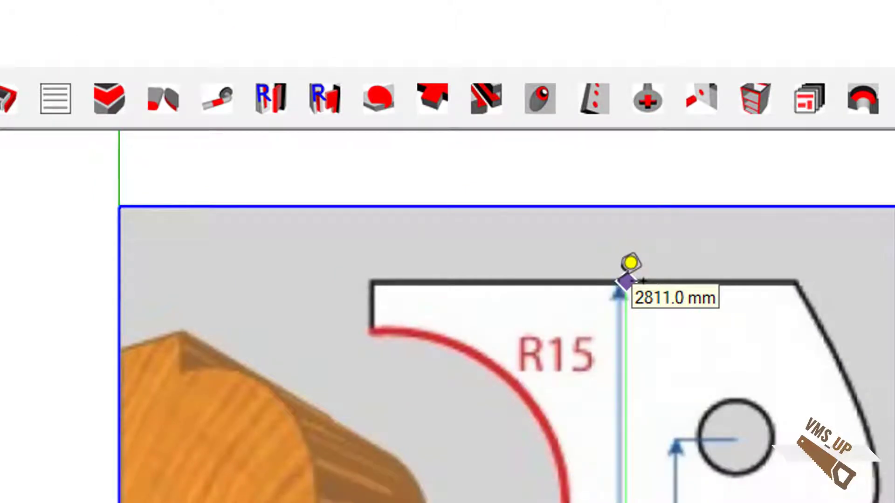
{"action": "left_click", "coordinate": [626, 282]}
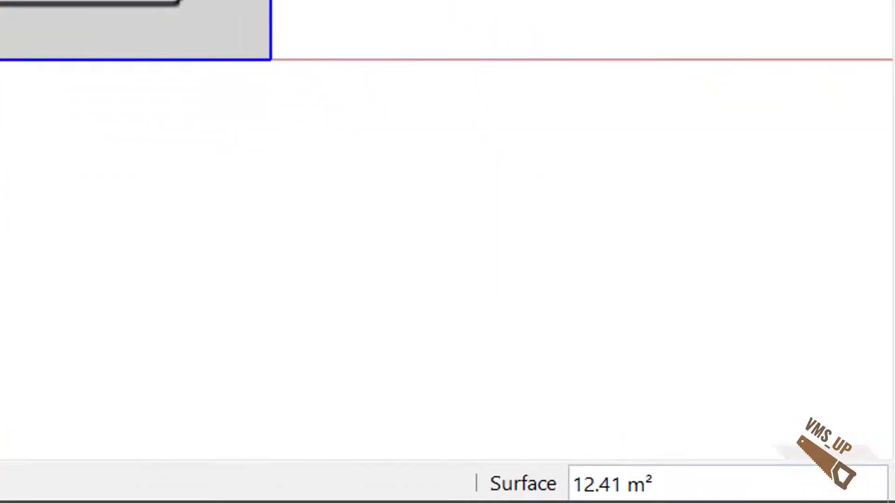
{"action": "type", "text": "50"}
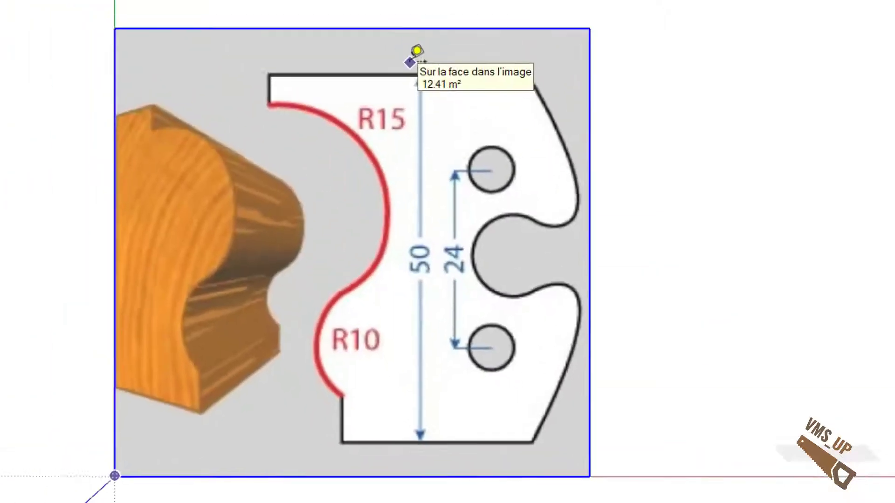
{"action": "key", "text": "Return"}
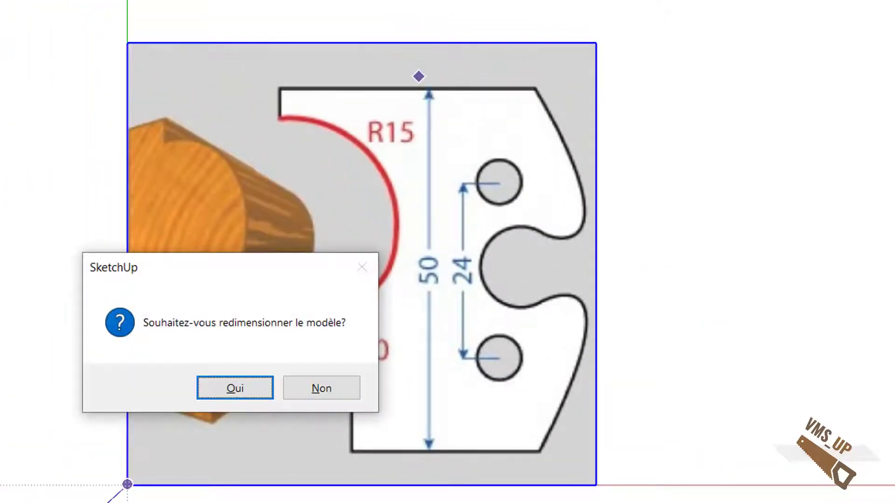
{"action": "left_click", "coordinate": [236, 389]}
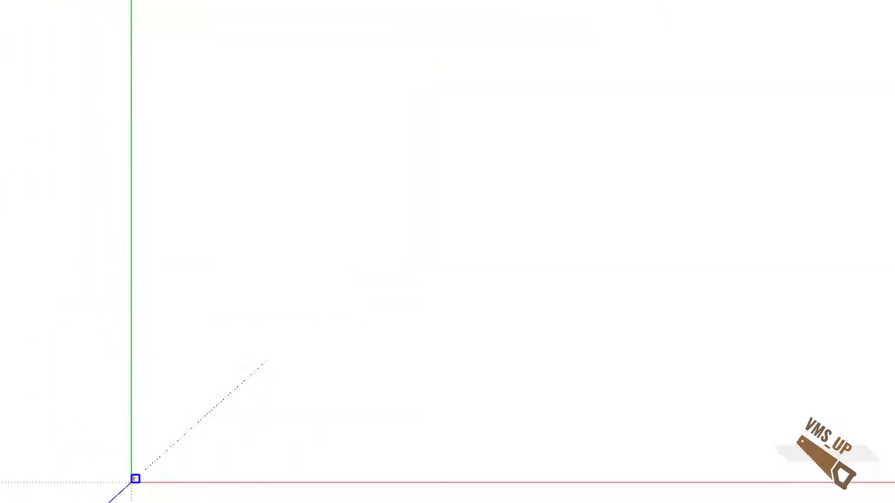
{"action": "key", "text": "shift+z"}
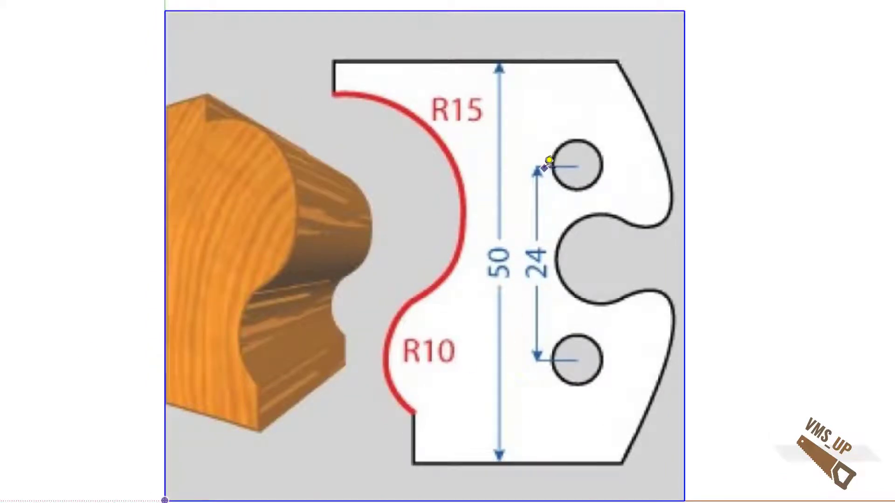
{"action": "left_click", "coordinate": [544, 168]}
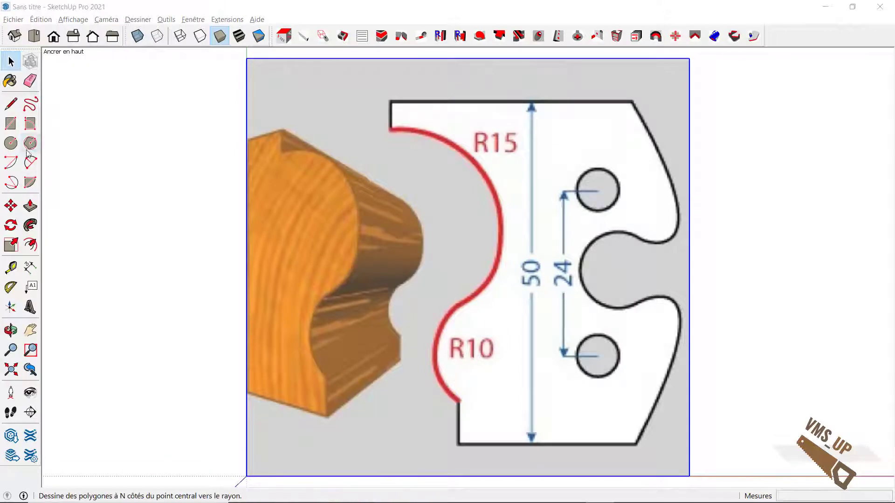
Trace the cutter's red R15 and R10 curves with two connected 2-point arcs bulging about 10 mm and 5 mm.
{"action": "left_click", "coordinate": [30, 164]}
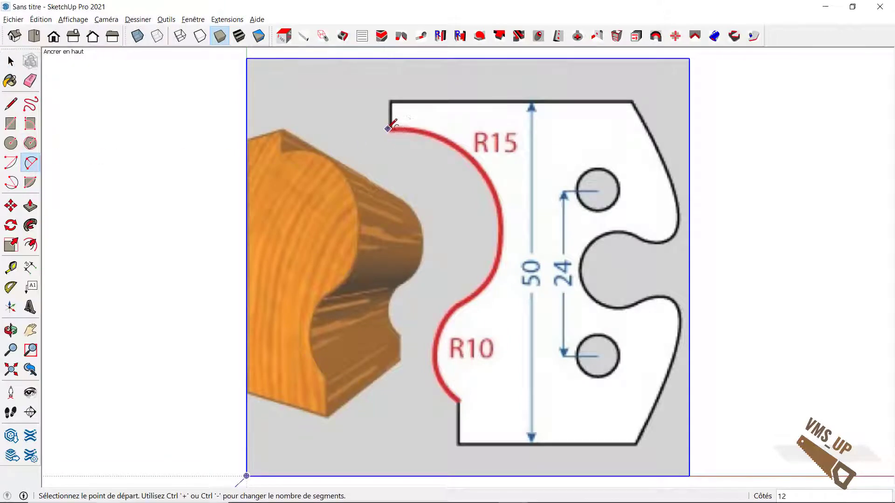
{"action": "left_click", "coordinate": [388, 129]}
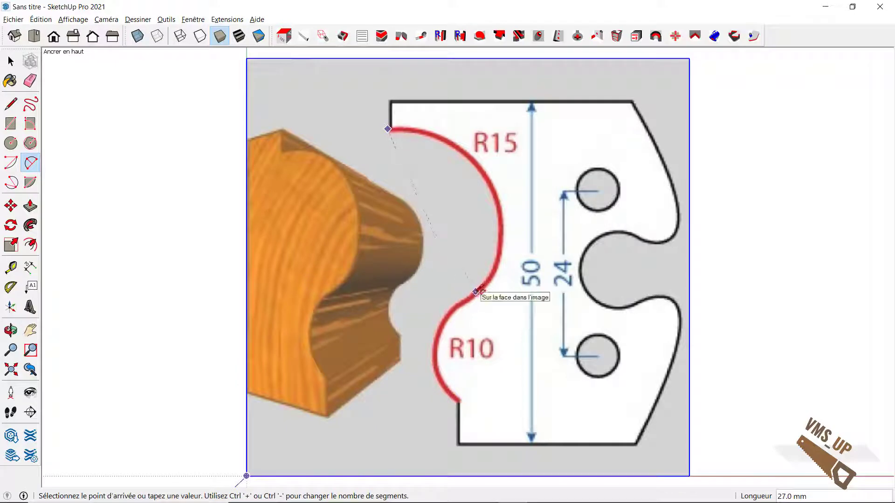
{"action": "left_click", "coordinate": [470, 295]}
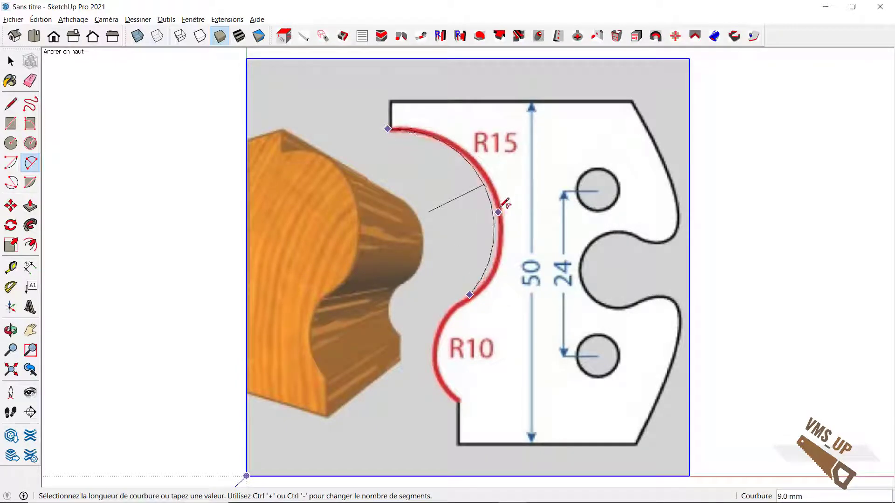
{"action": "left_click", "coordinate": [503, 202]}
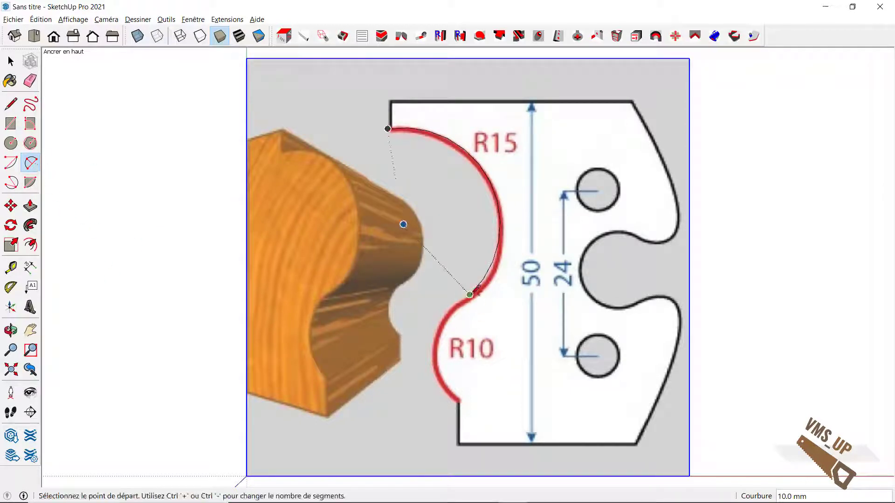
{"action": "left_click", "coordinate": [470, 295]}
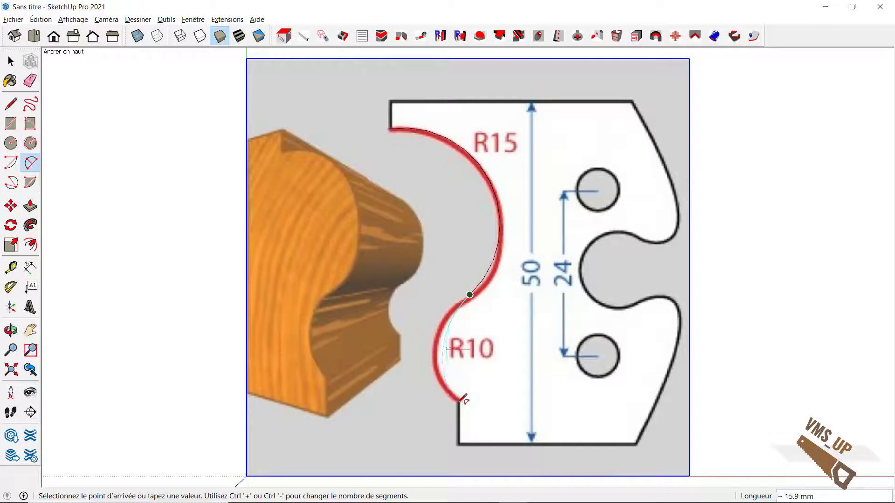
{"action": "left_click", "coordinate": [461, 399]}
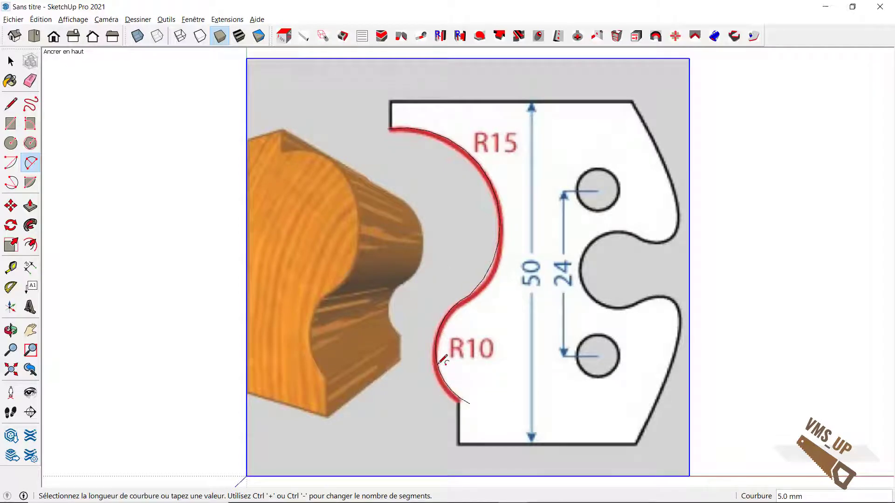
{"action": "left_click", "coordinate": [442, 361]}
{"action": "key", "text": "space"}
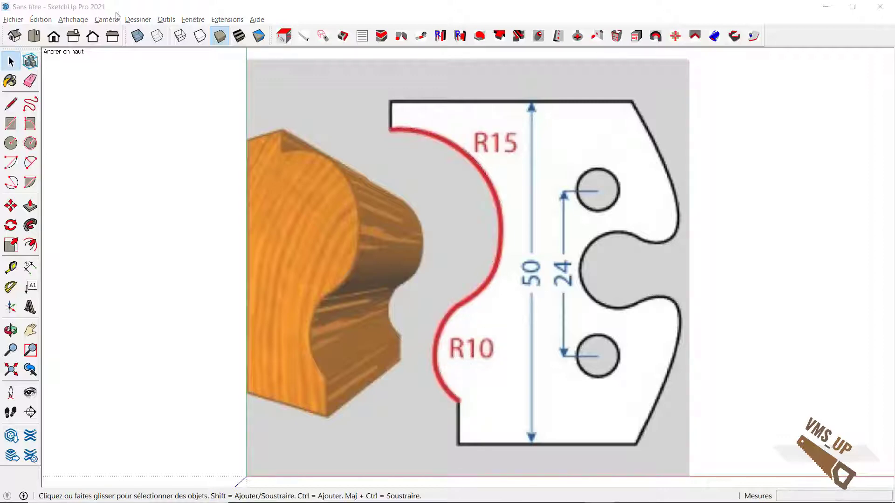
Draw a classic Bezier curve between the ends of the red cutter profile with three intermediate control points, and validate it into edit mode.
{"action": "left_click", "coordinate": [142, 21]}
{"action": "mouse_move", "coordinate": [156, 70]}
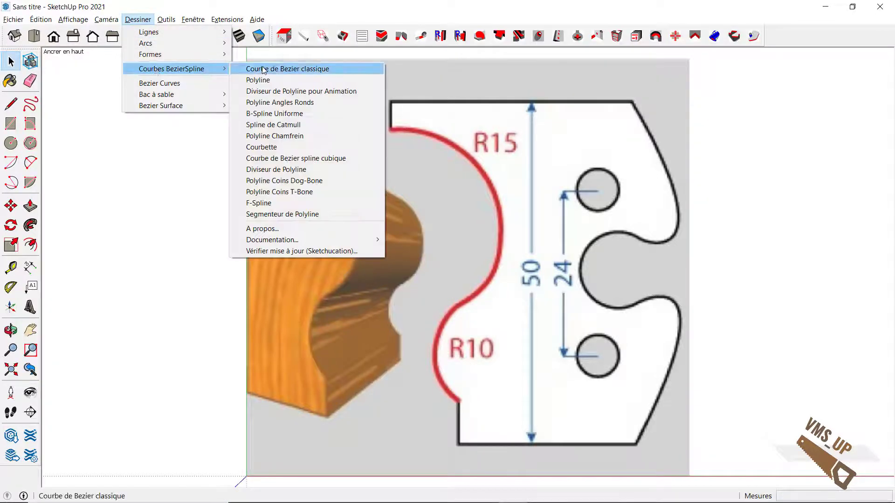
{"action": "left_click", "coordinate": [288, 70]}
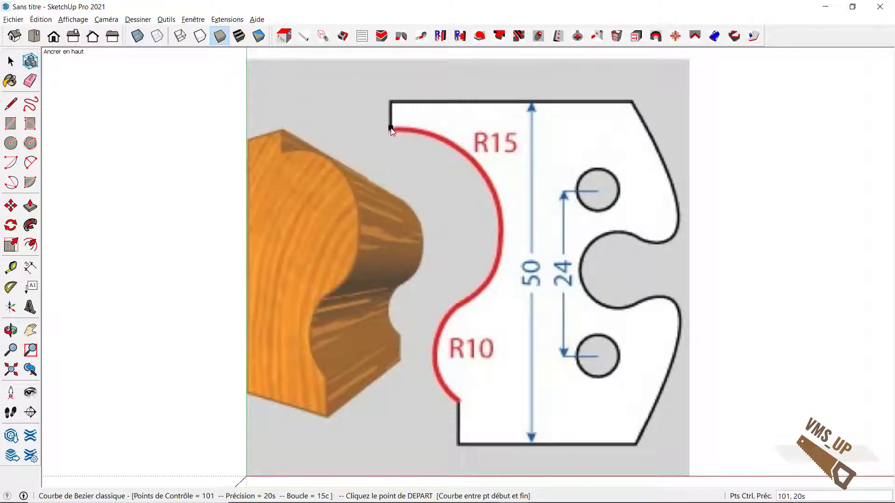
{"action": "left_click", "coordinate": [391, 128]}
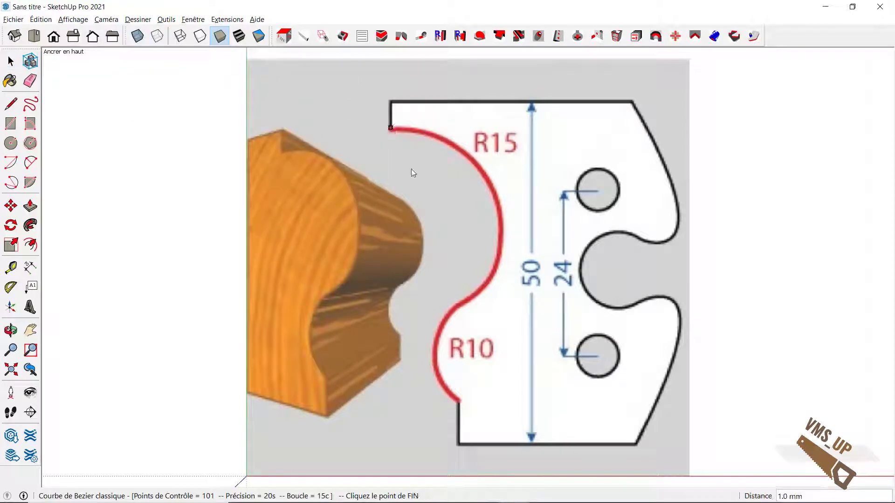
{"action": "left_click", "coordinate": [460, 403]}
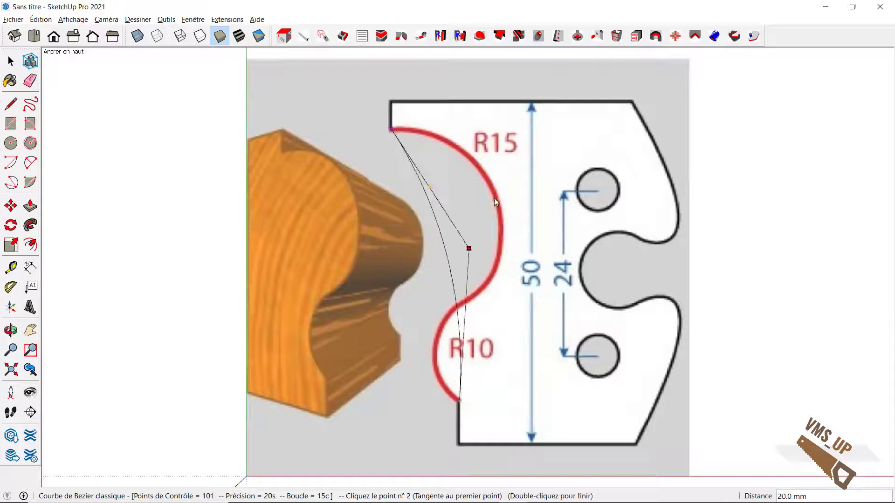
{"action": "left_click", "coordinate": [589, 137]}
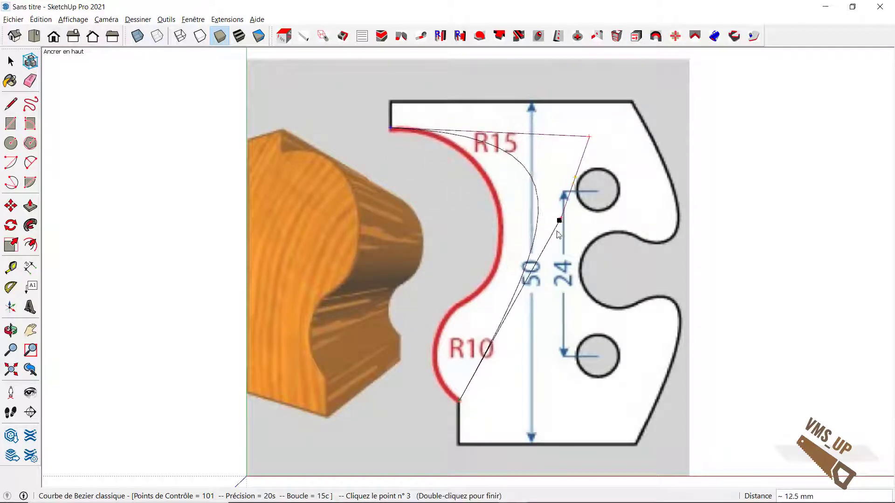
{"action": "left_click", "coordinate": [486, 330]}
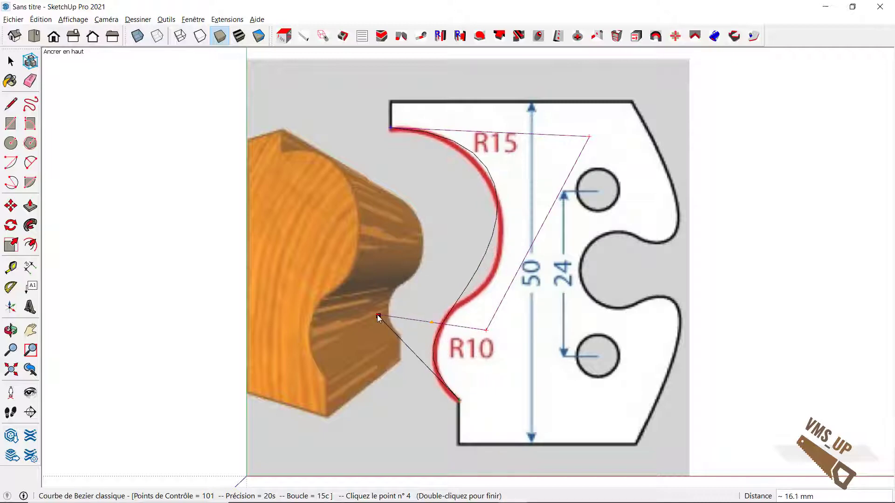
{"action": "left_click", "coordinate": [378, 317]}
{"action": "right_click", "coordinate": [379, 318]}
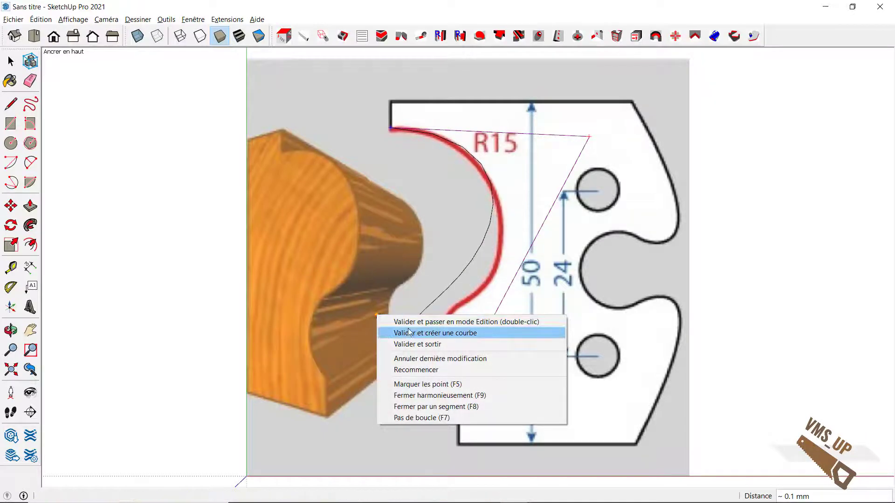
{"action": "left_click", "coordinate": [447, 321]}
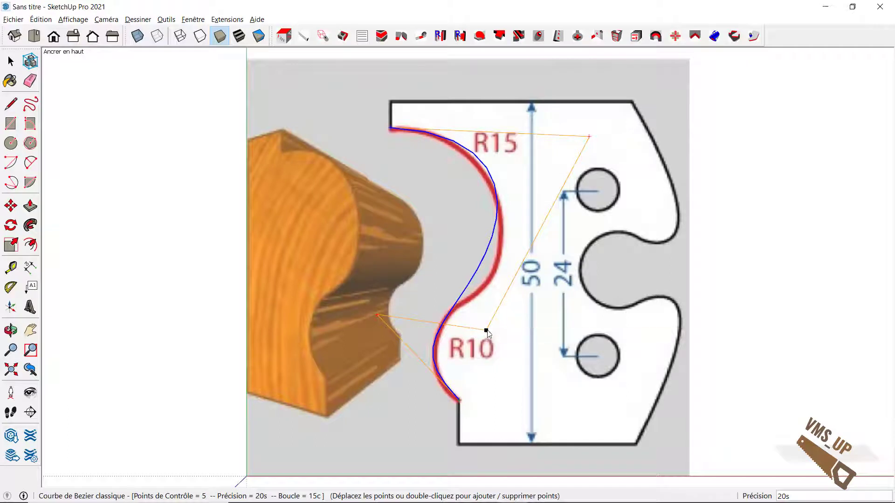
Move the Bezier curve's three intermediate control points so it follows the red profile more closely, and validate the curve.
{"action": "left_click_drag", "start_coordinate": [486, 330], "coordinate": [494, 342]}
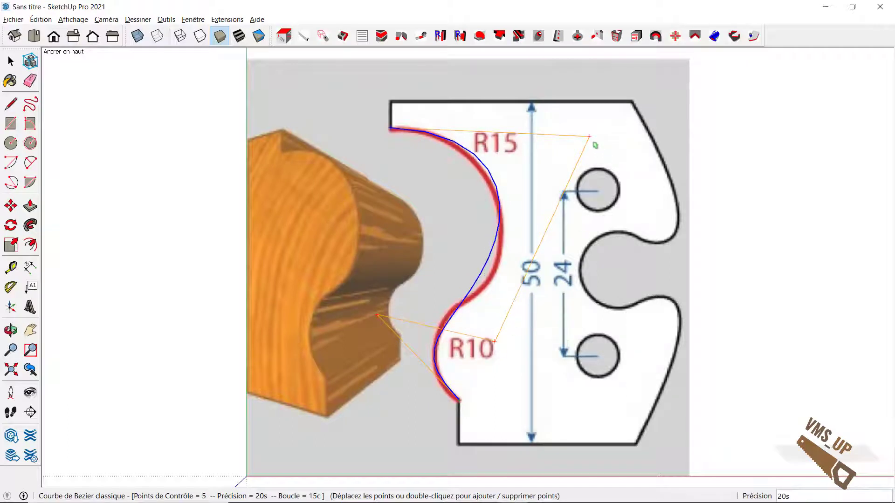
{"action": "left_click_drag", "start_coordinate": [589, 139], "coordinate": [603, 182]}
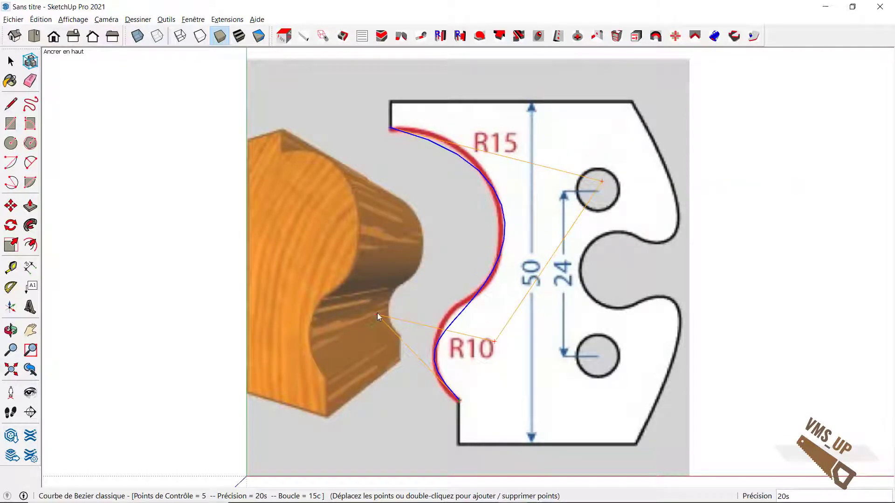
{"action": "left_click_drag", "start_coordinate": [377, 315], "coordinate": [372, 308]}
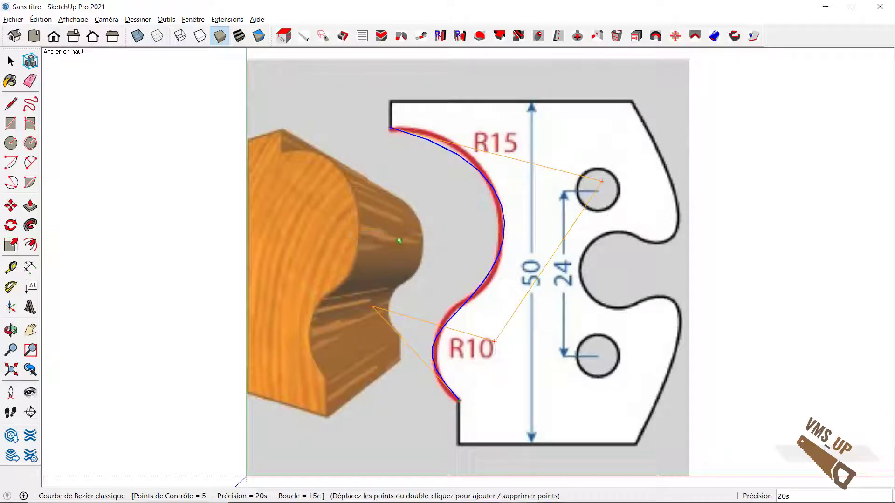
{"action": "right_click", "coordinate": [392, 228]}
{"action": "left_click", "coordinate": [409, 231]}
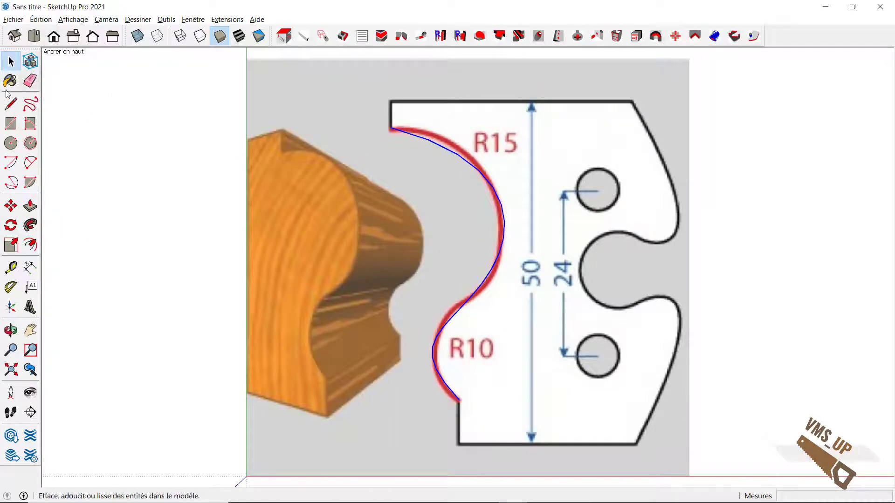
Draw lines from the curve's upper end up about 4 mm, partway along the cutter's top edge, and straight down to its bottom edge.
{"action": "left_click", "coordinate": [11, 104]}
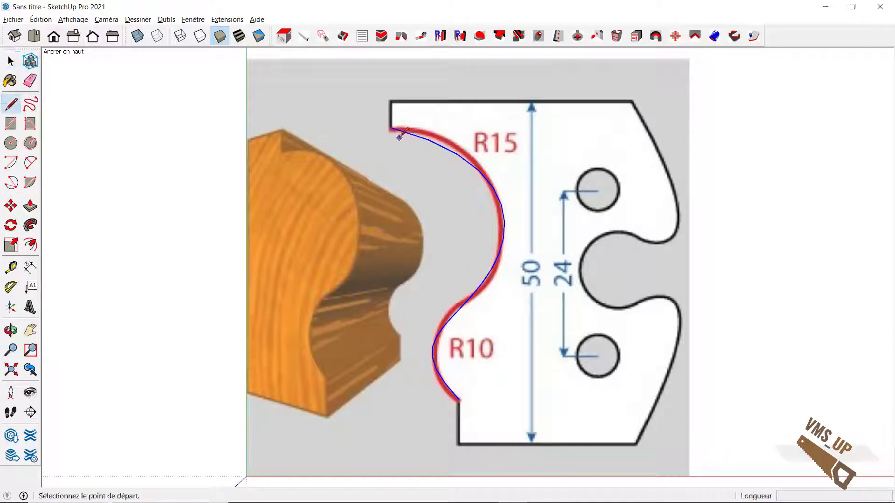
{"action": "left_click", "coordinate": [391, 128]}
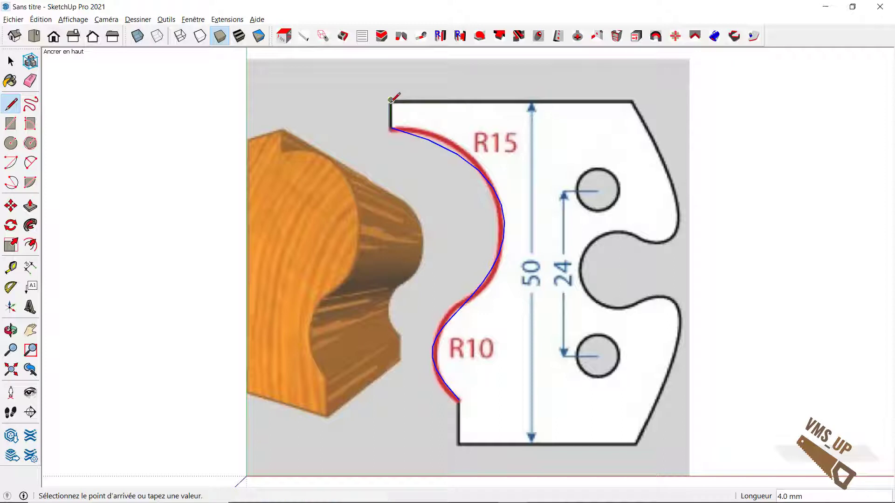
{"action": "left_click", "coordinate": [390, 100]}
{"action": "left_click", "coordinate": [507, 100]}
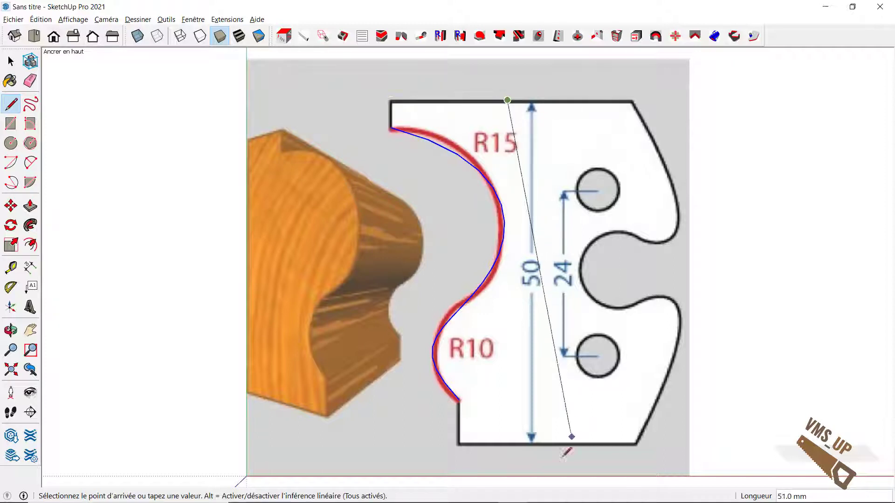
{"action": "left_click", "coordinate": [507, 443]}
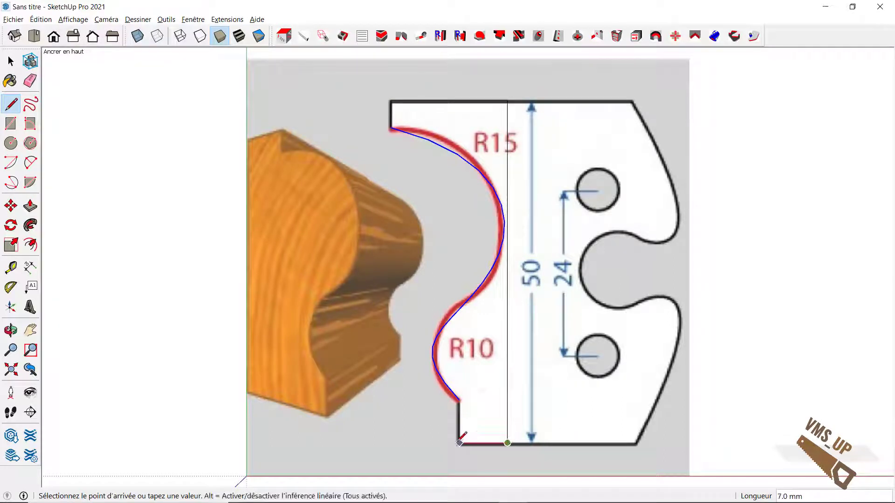
Continue the outline about 7 mm along the bottom edge and up to the curve's lower end, closing the profile face.
{"action": "left_click", "coordinate": [459, 442]}
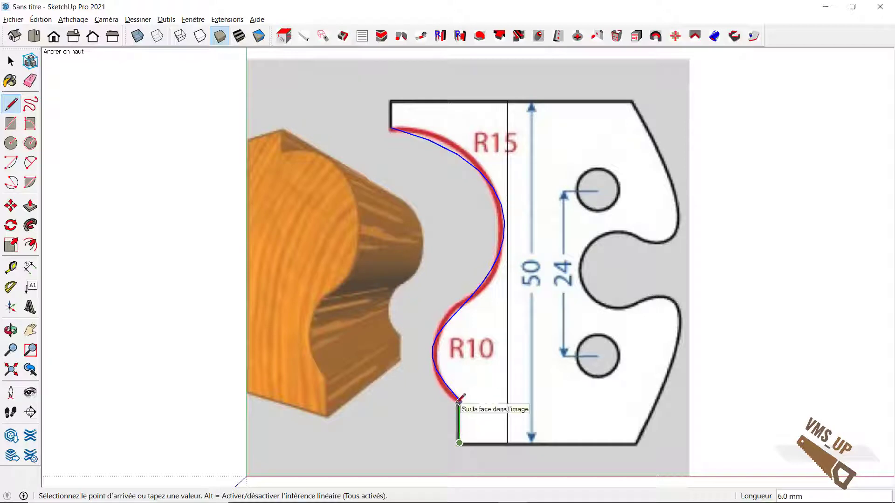
{"action": "left_click", "coordinate": [459, 400]}
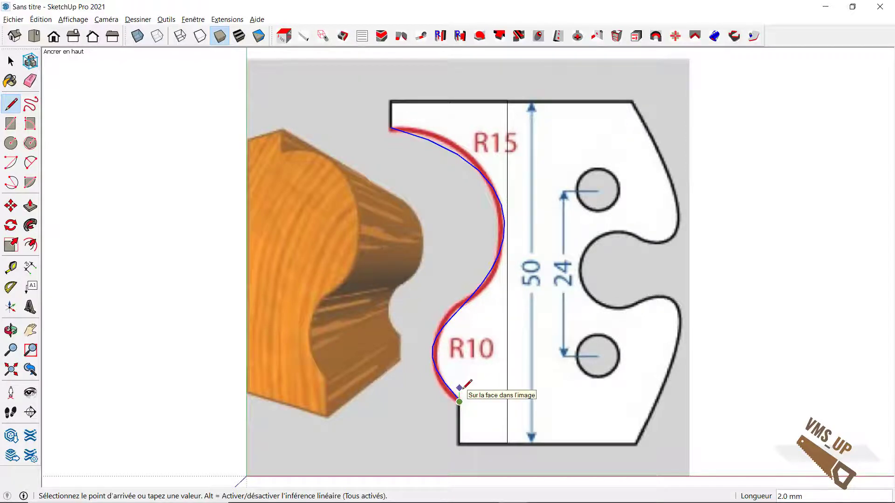
{"action": "scroll", "coordinate": [462, 387], "scroll_direction": "up", "scroll_amount": 2}
{"action": "scroll", "coordinate": [463, 386], "scroll_direction": "up", "scroll_amount": 2}
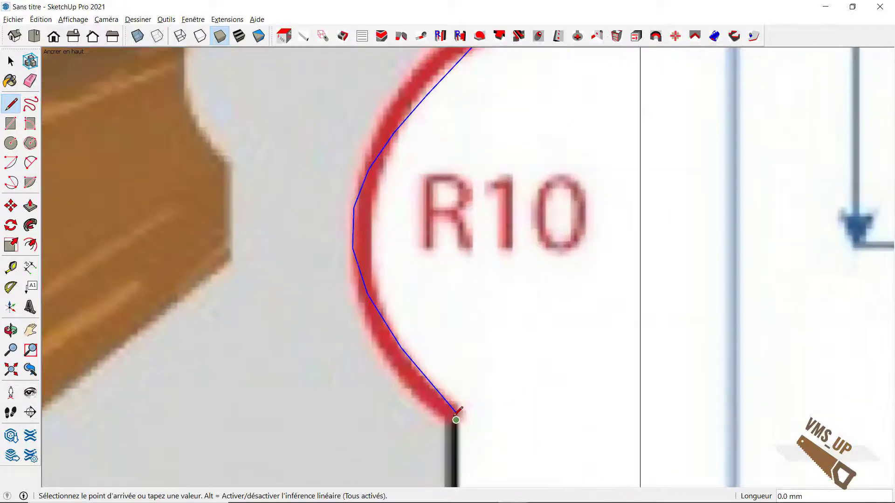
{"action": "left_click", "coordinate": [456, 410]}
{"action": "scroll", "coordinate": [461, 405], "scroll_direction": "down", "scroll_amount": 5}
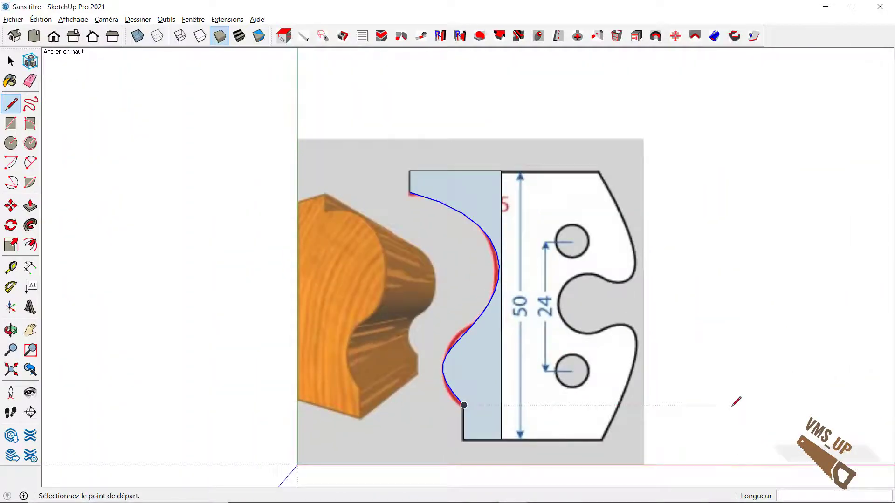
{"action": "left_click", "coordinate": [735, 406]}
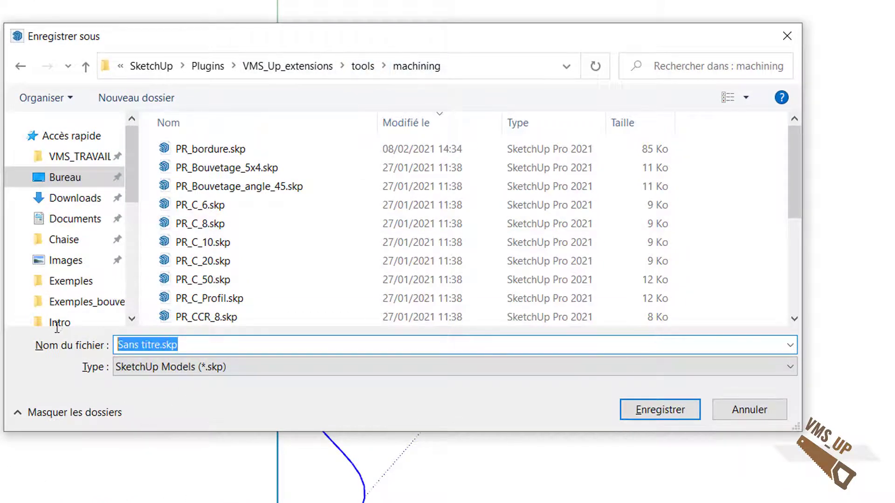
Save the profile model as PR_mon_fer in the machining folder.
{"action": "type", "text": "PR"}
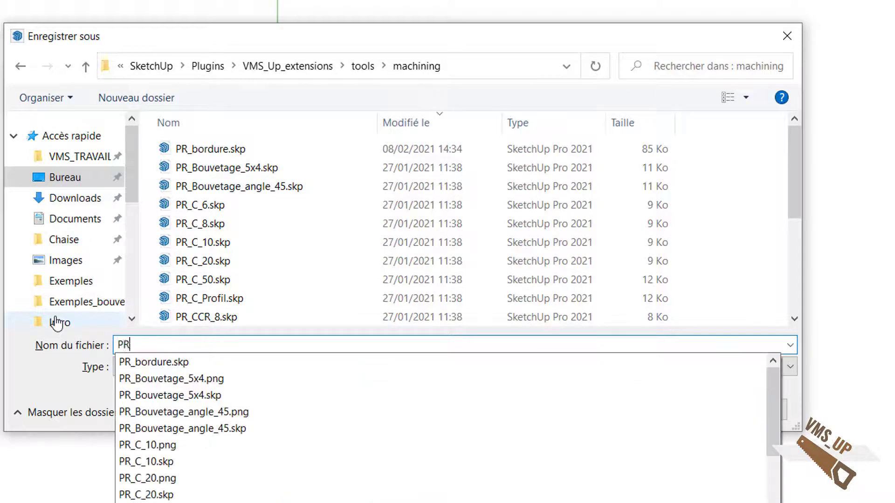
{"action": "type", "text": "_mon"}
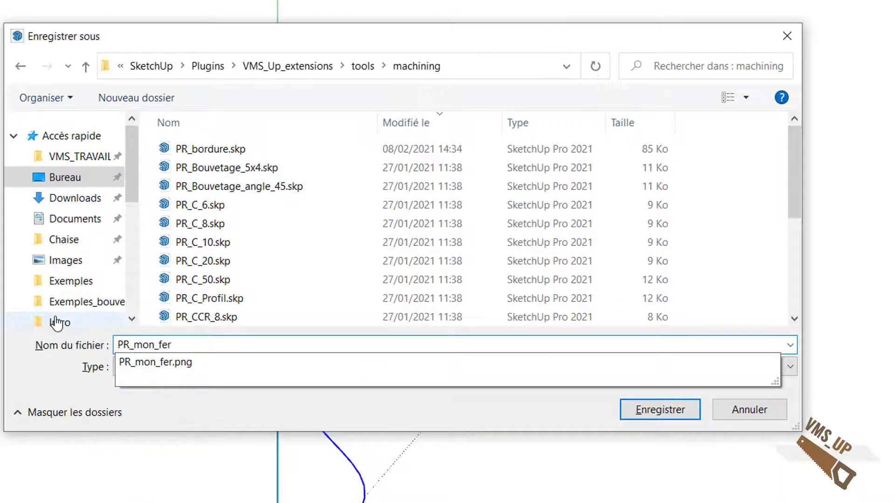
{"action": "type", "text": "_fer"}
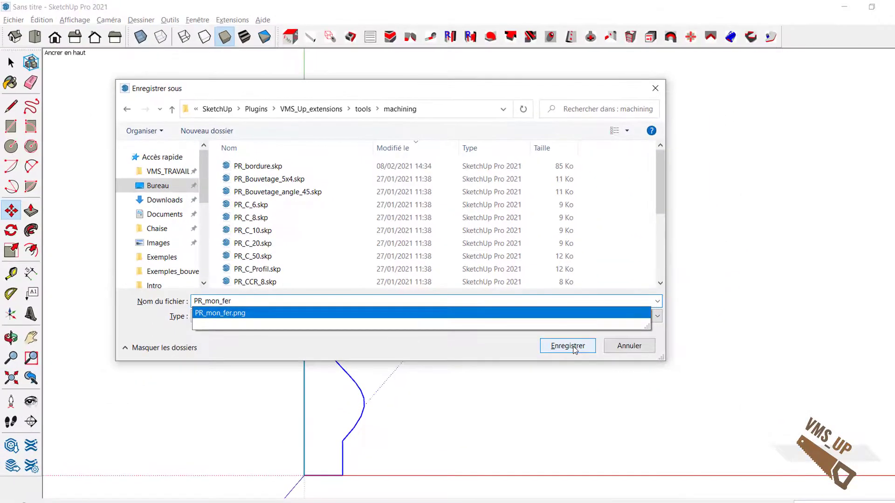
{"action": "left_click", "coordinate": [567, 346]}
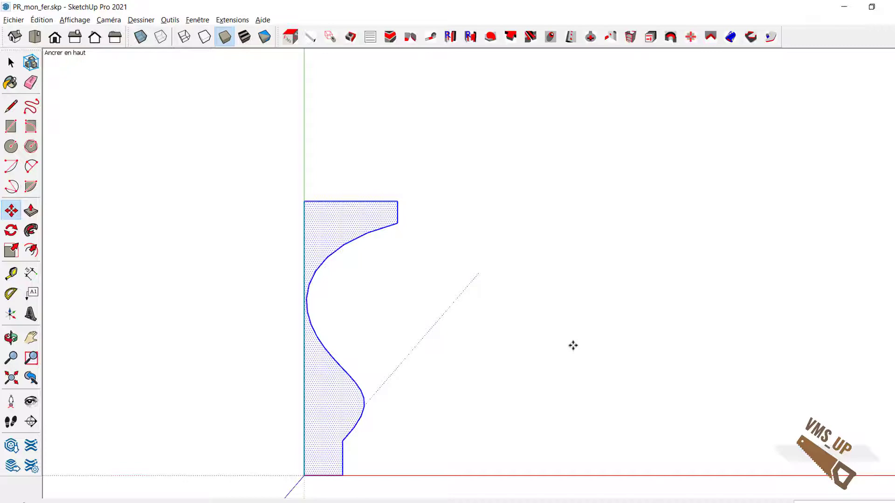
Start a new model and set up a Piece component with Dim_2 at 100 mm and Dim_3 at 60 mm.
{"action": "left_click", "coordinate": [13, 20]}
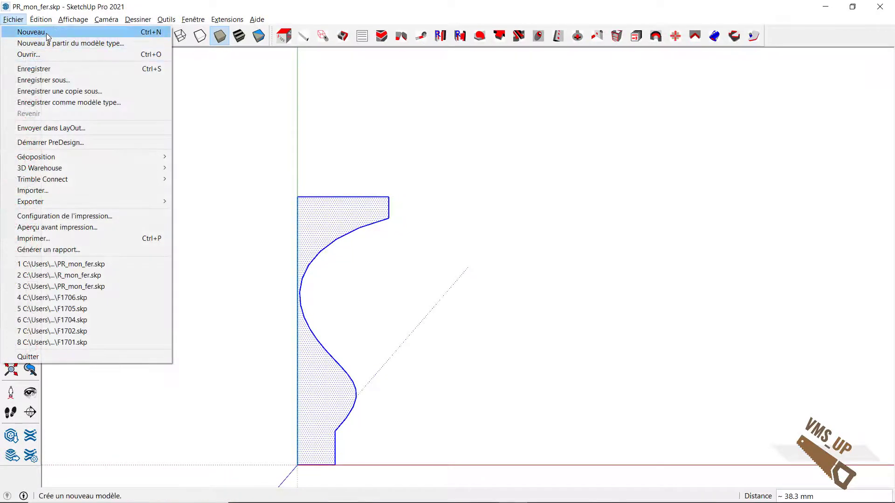
{"action": "left_click", "coordinate": [38, 32]}
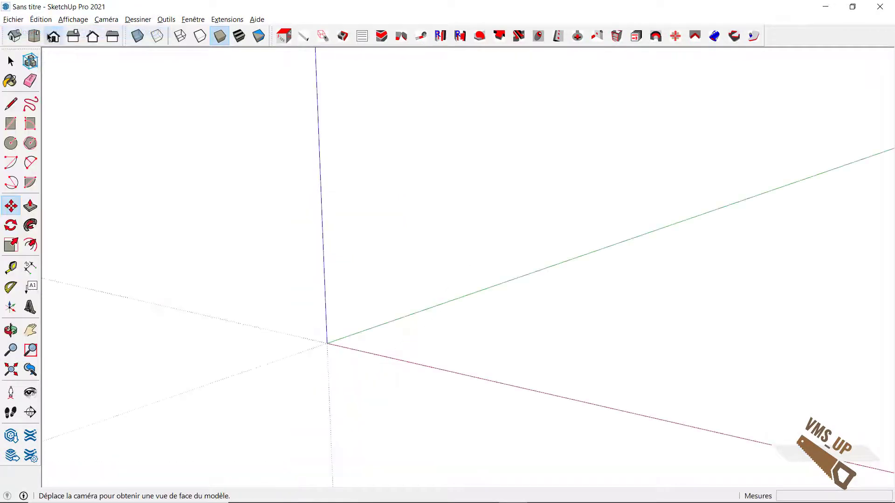
{"action": "left_click", "coordinate": [307, 40]}
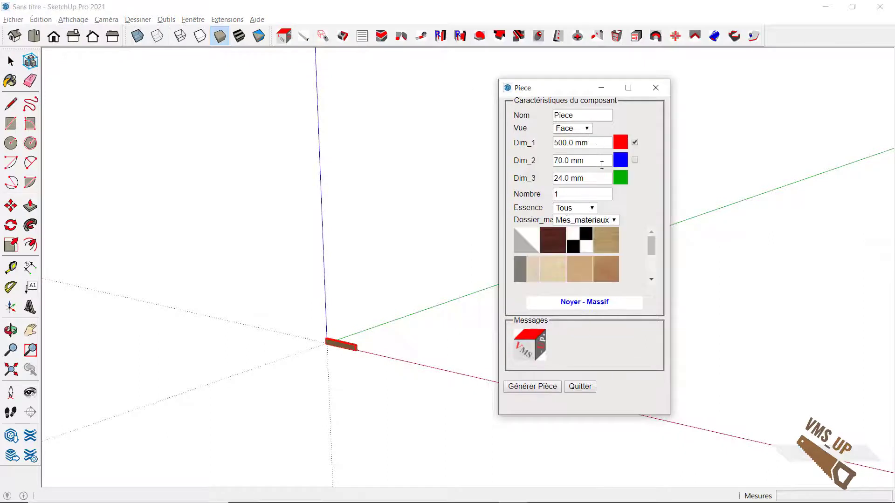
{"action": "left_click_drag", "start_coordinate": [601, 165], "coordinate": [529, 149]}
{"action": "type", "text": "1"}
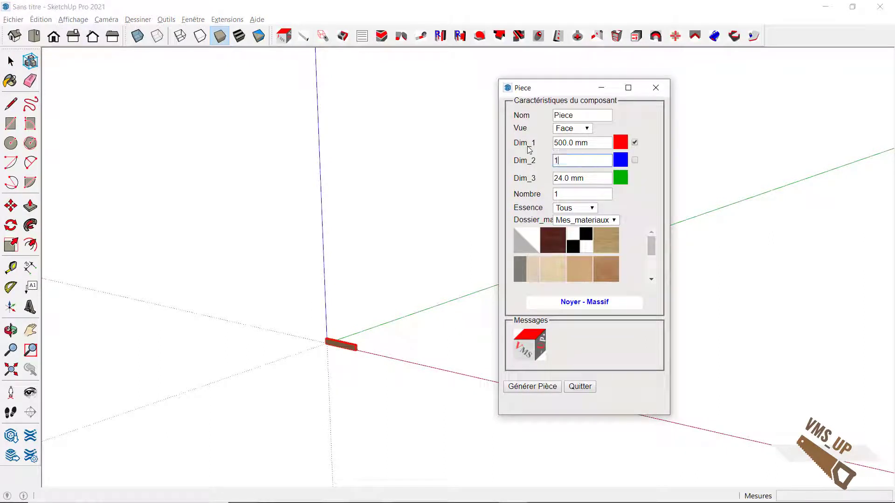
{"action": "type", "text": "000"}
{"action": "key", "text": "Tab"}
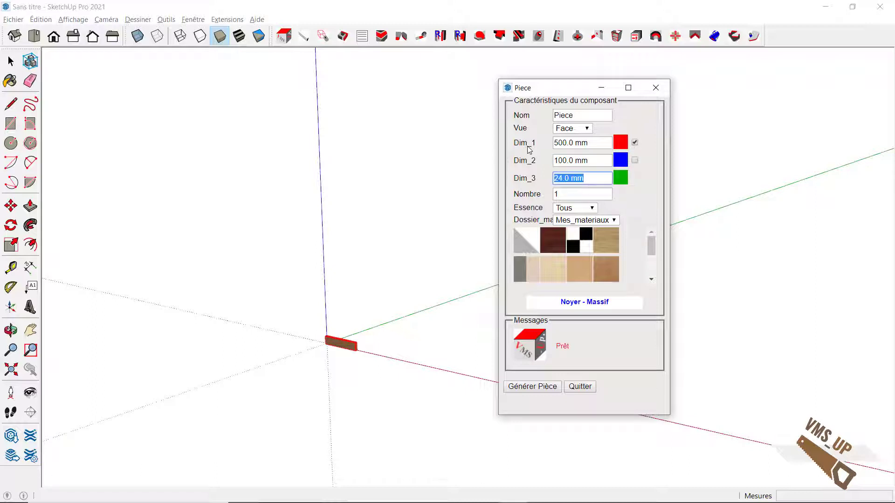
{"action": "type", "text": "60"}
{"action": "key", "text": "Tab"}
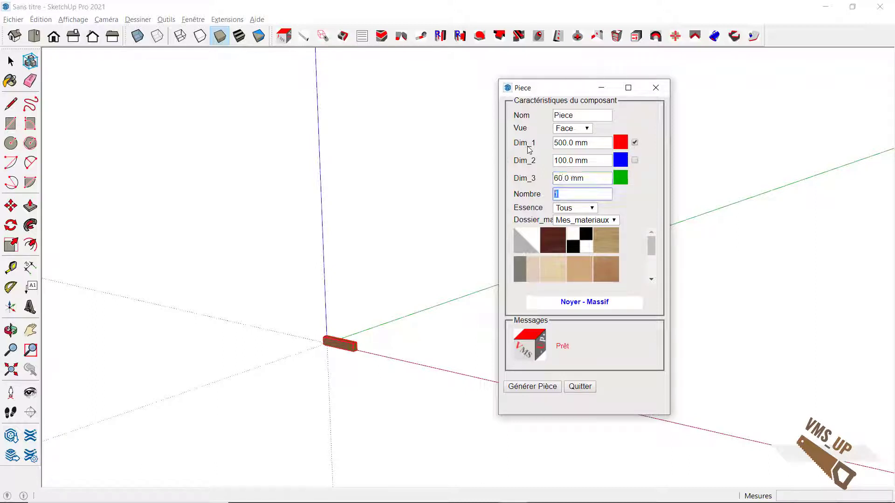
Assign the Chene - Massif material to the piece and generate it.
{"action": "left_click", "coordinate": [601, 238]}
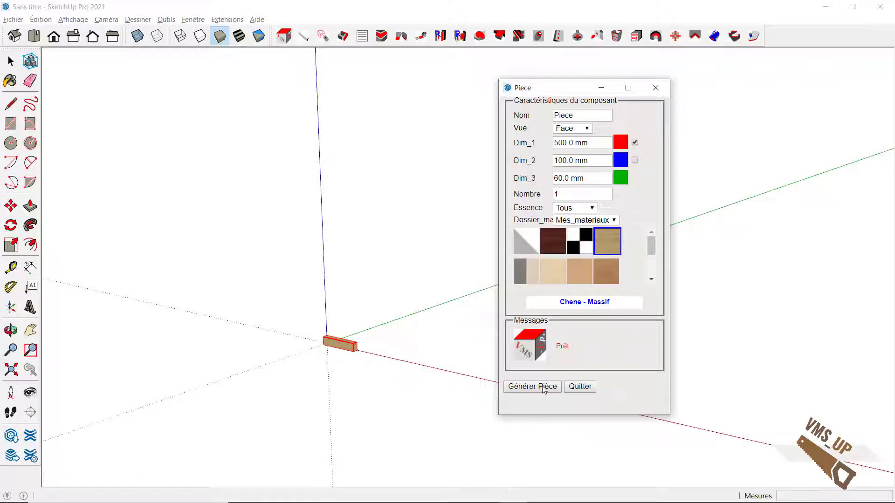
{"action": "left_click", "coordinate": [544, 390]}
{"action": "left_click", "coordinate": [576, 390]}
{"action": "middle_click_drag", "start_coordinate": [571, 356], "coordinate": [380, 142]}
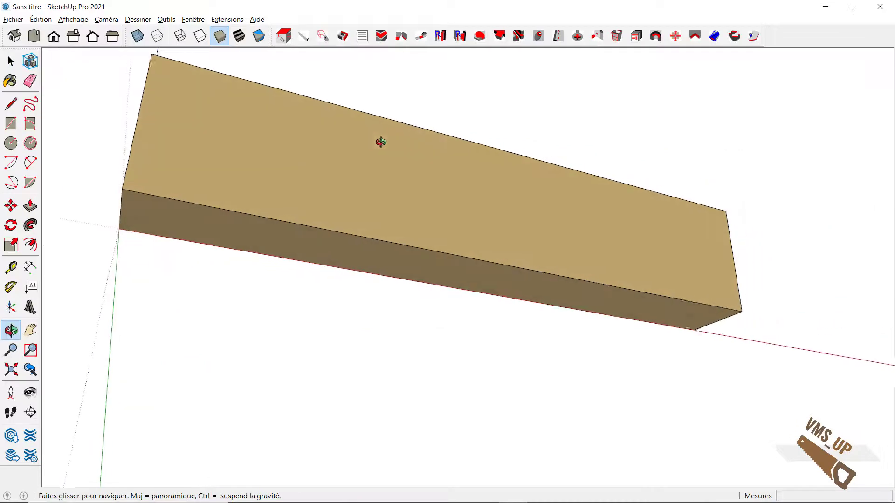
Run a contour machining with the mon_fer cutter along the long edge between the board's wide face and its underside.
{"action": "left_click", "coordinate": [382, 37]}
{"action": "scroll", "coordinate": [595, 181], "scroll_direction": "down", "scroll_amount": 3}
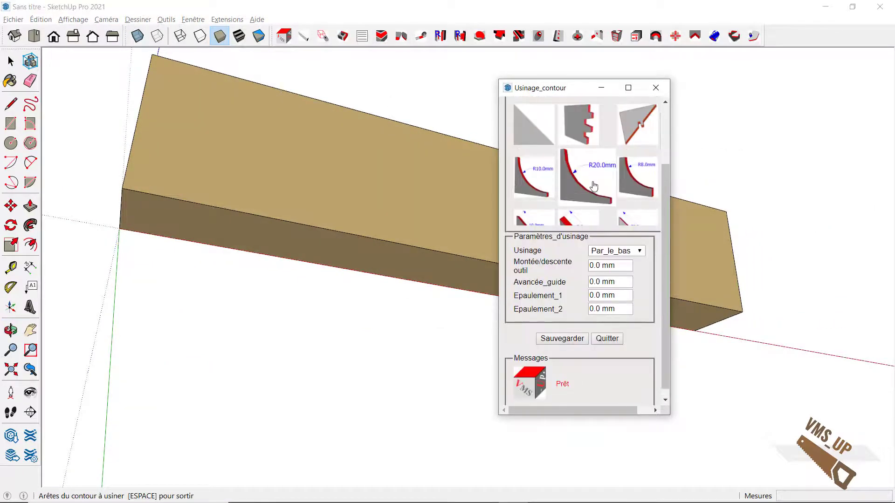
{"action": "scroll", "coordinate": [596, 176], "scroll_direction": "down", "scroll_amount": 5}
{"action": "left_click", "coordinate": [581, 176]}
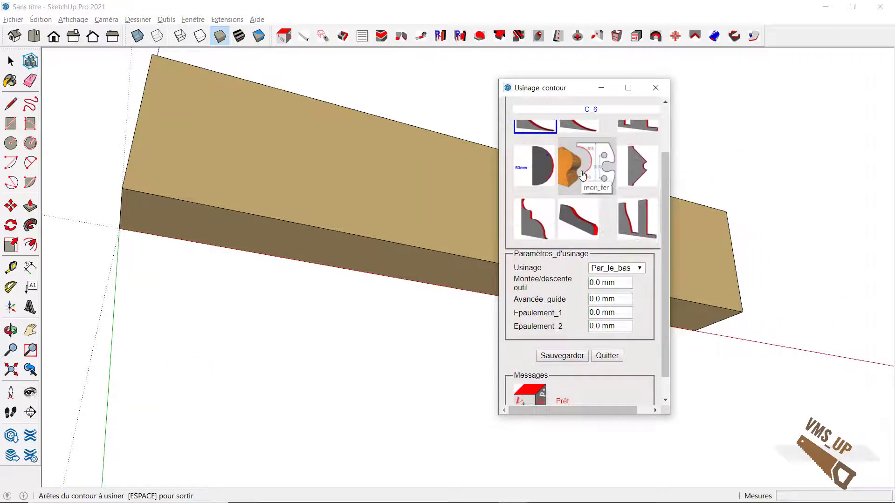
{"action": "right_click", "coordinate": [307, 216]}
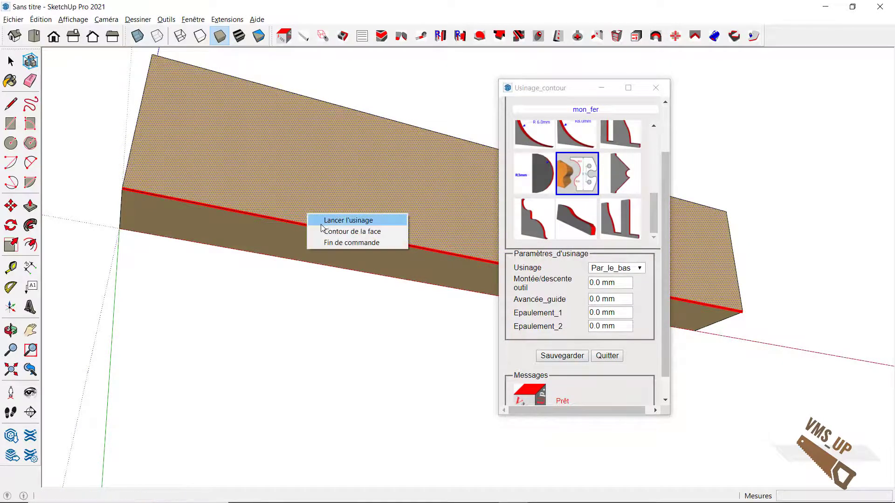
{"action": "left_click", "coordinate": [325, 221]}
{"action": "middle_click_drag", "start_coordinate": [340, 209], "coordinate": [507, 246]}
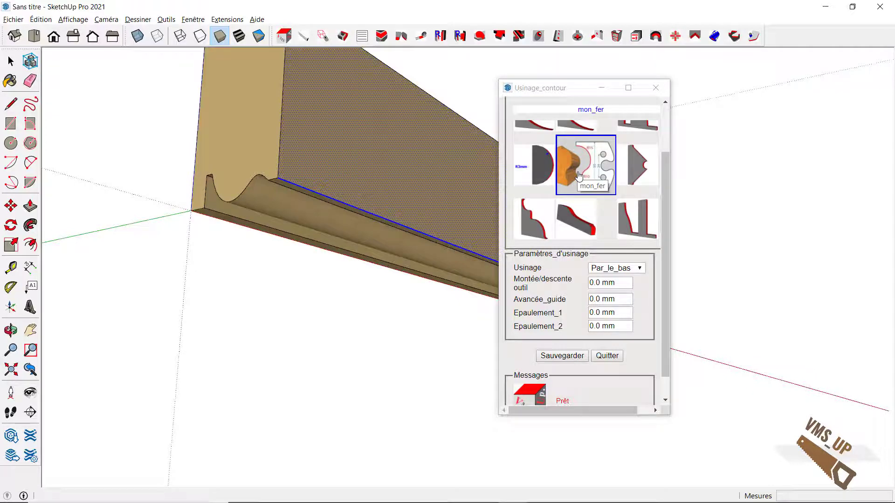
Reselect the mon_fer cutter and machine the lower long edge of the board's wide face with it once more.
{"action": "left_click", "coordinate": [578, 175]}
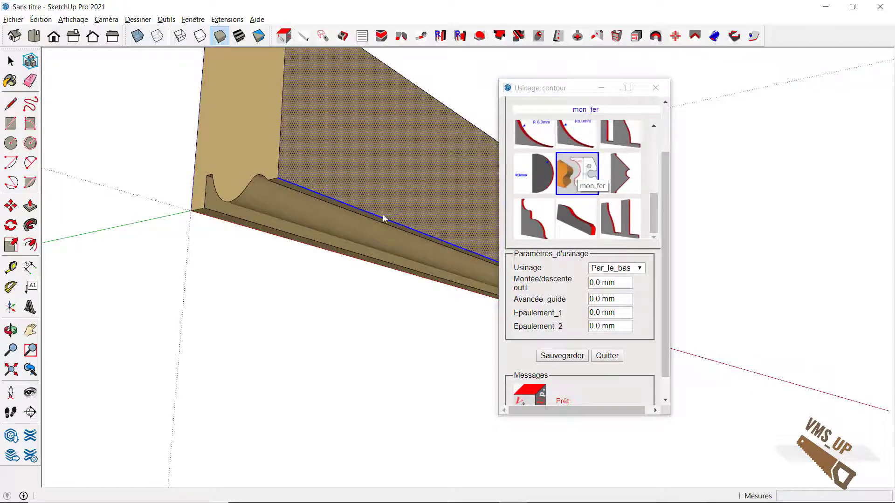
{"action": "middle_click_drag", "start_coordinate": [281, 255], "coordinate": [305, 306]}
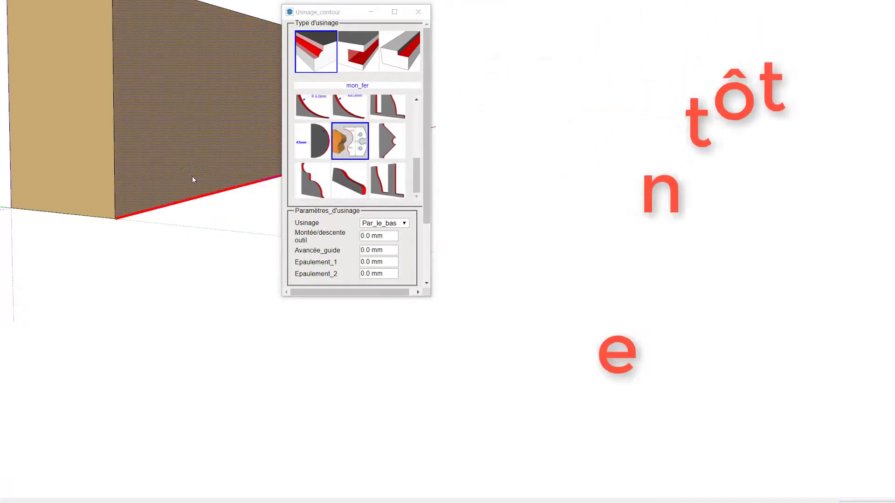
{"action": "right_click", "coordinate": [193, 180]}
{"action": "left_click", "coordinate": [208, 183]}
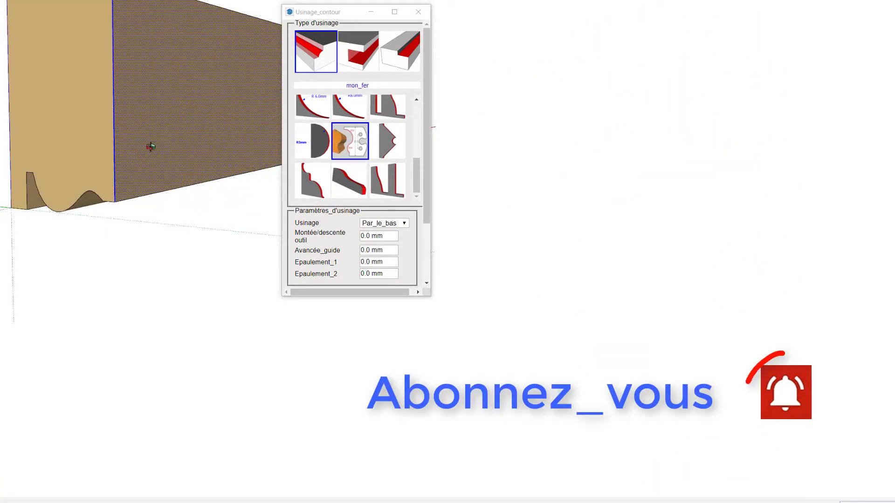
{"action": "middle_click_drag", "start_coordinate": [151, 146], "coordinate": [207, 79]}
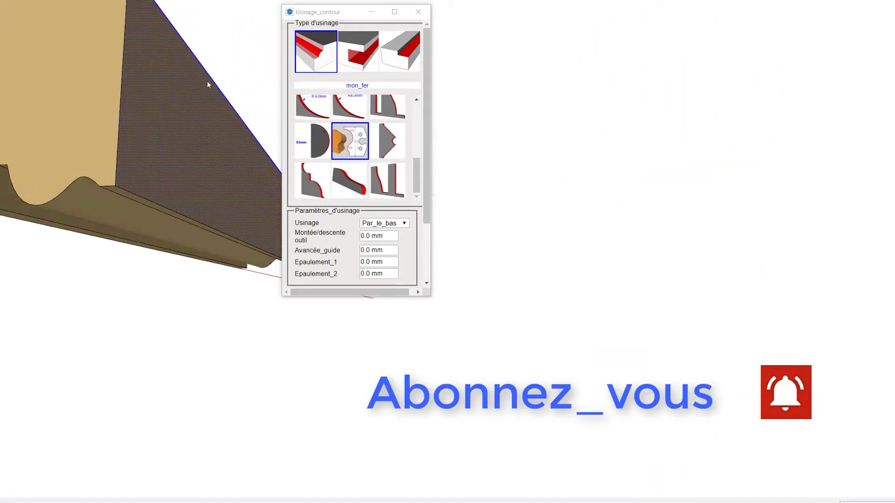